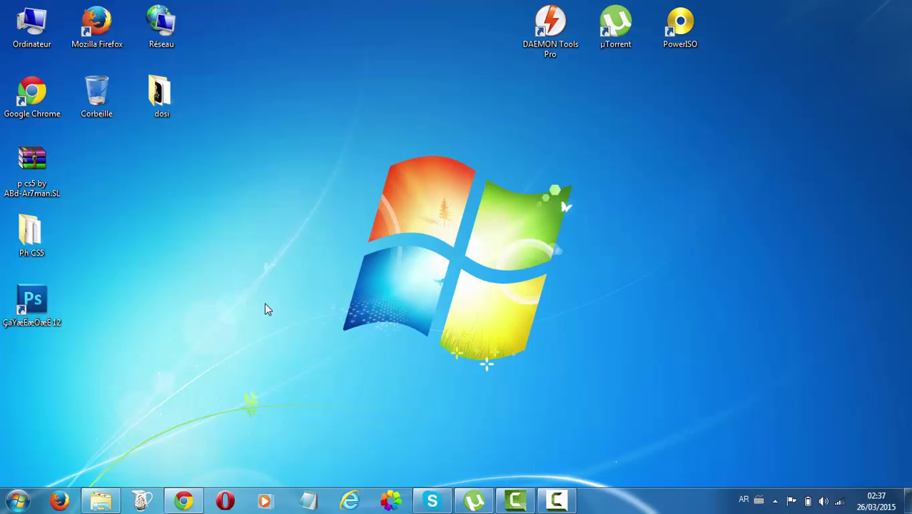
Step: Switch to Chrome and try to download the p cs5 RAR archive from its MediaFire page
click(179, 500)
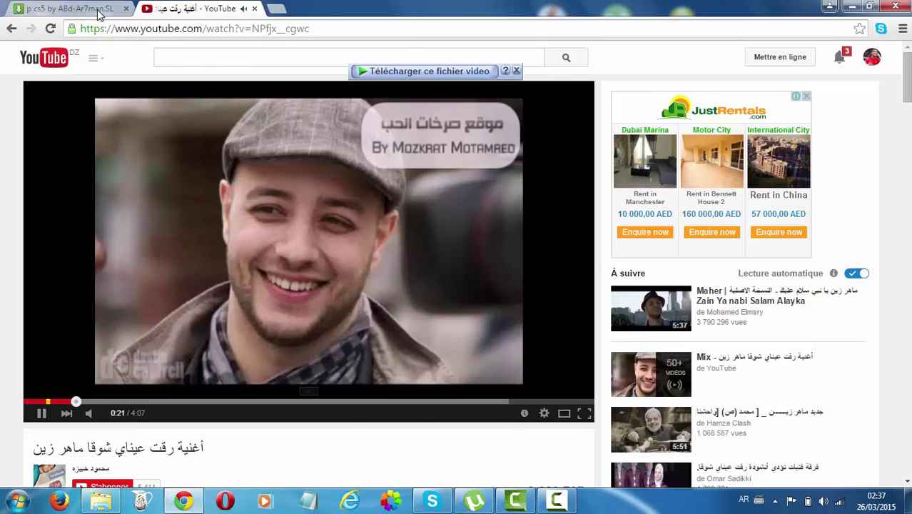
click(98, 10)
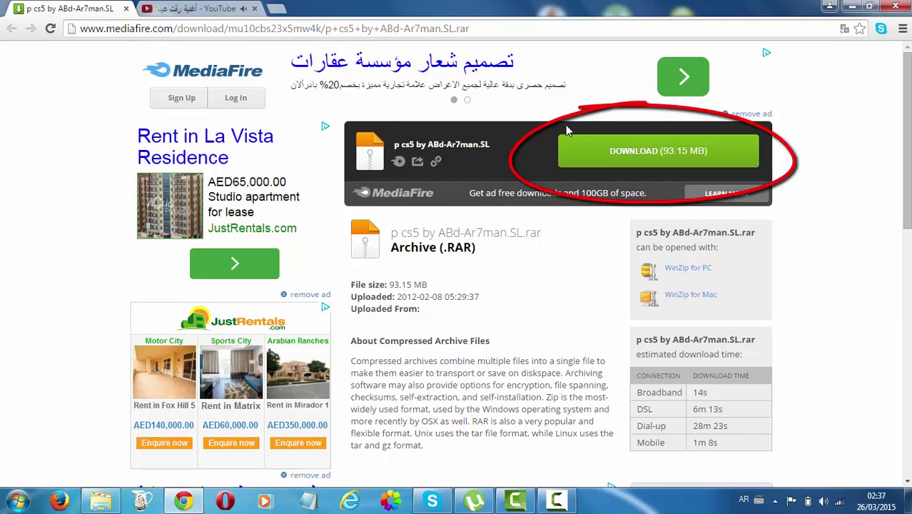
click(633, 156)
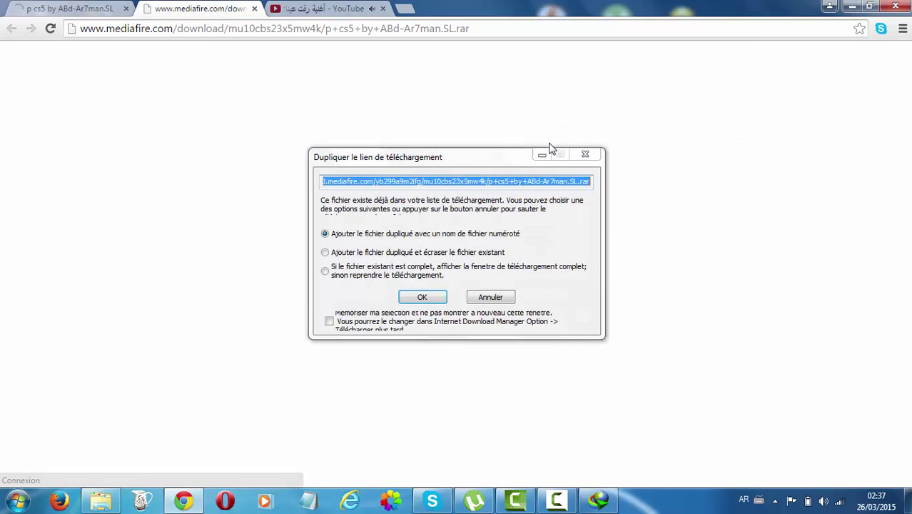
click(491, 297)
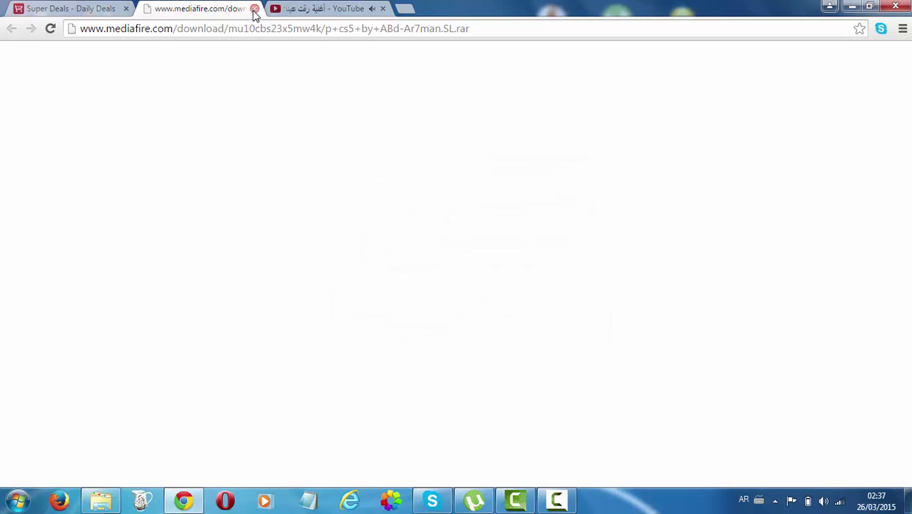
Step: Close the blank MediaFire tab and the AliExpress tab, and minimize the browser to show the desktop
click(254, 8)
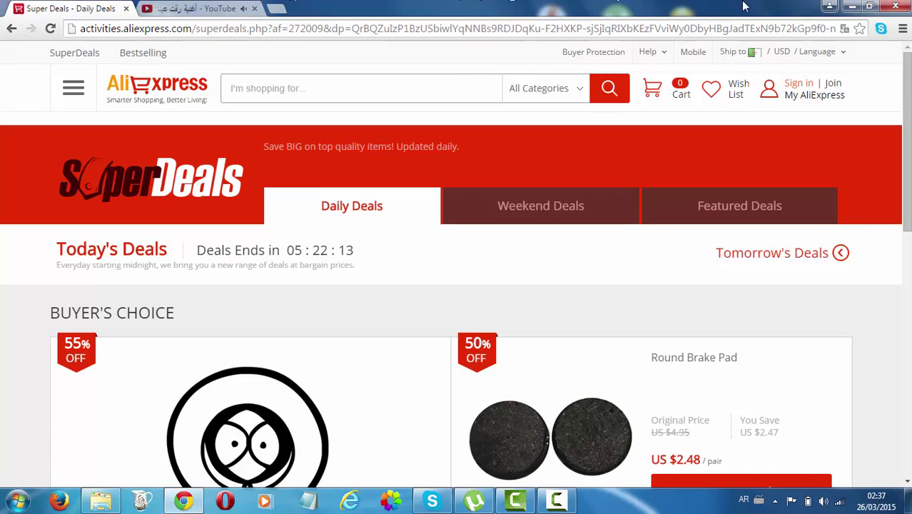
click(831, 6)
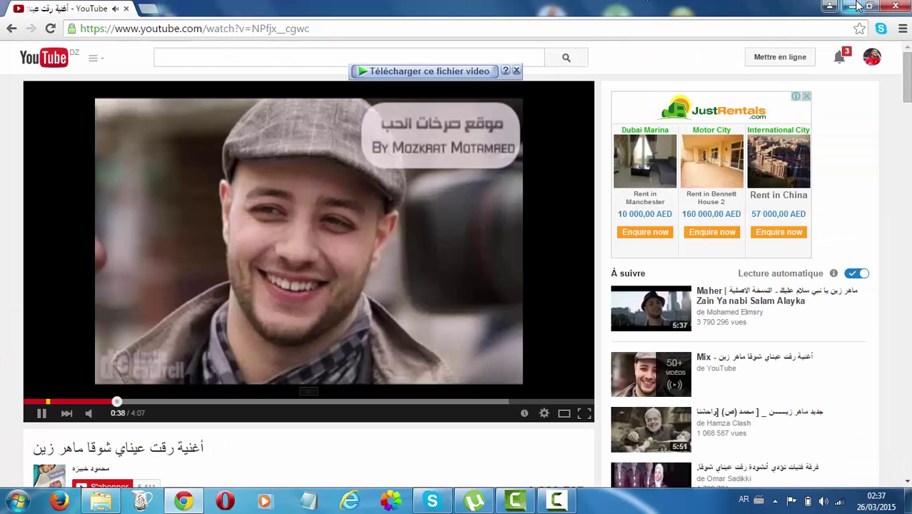
click(831, 6)
drag(647, 94, 542, 162)
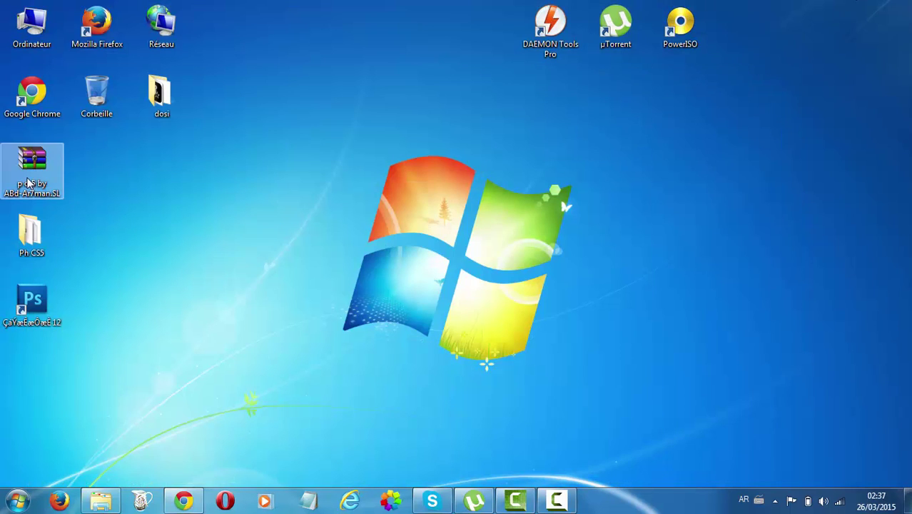
Step: Move the p cs5 archive to the free desktop area beside the dosi folder and view its extraction options
drag(26, 174, 428, 126)
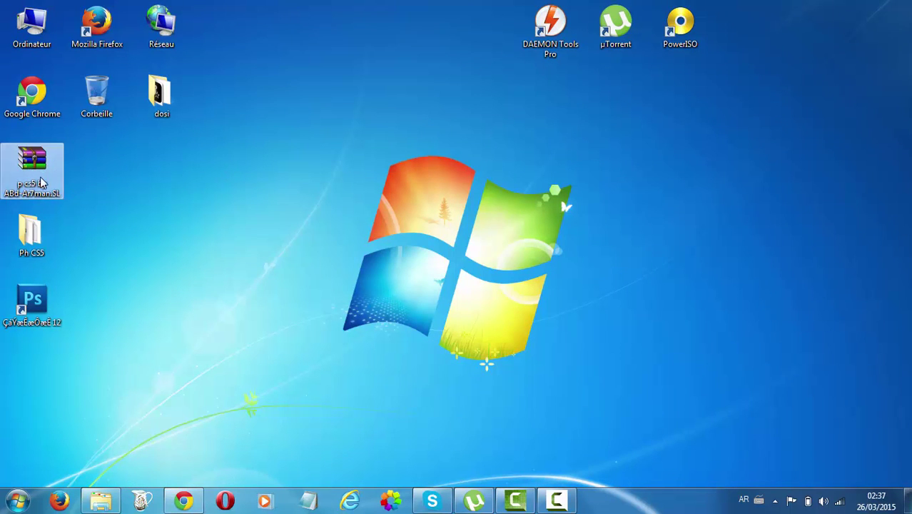
drag(41, 179, 319, 118)
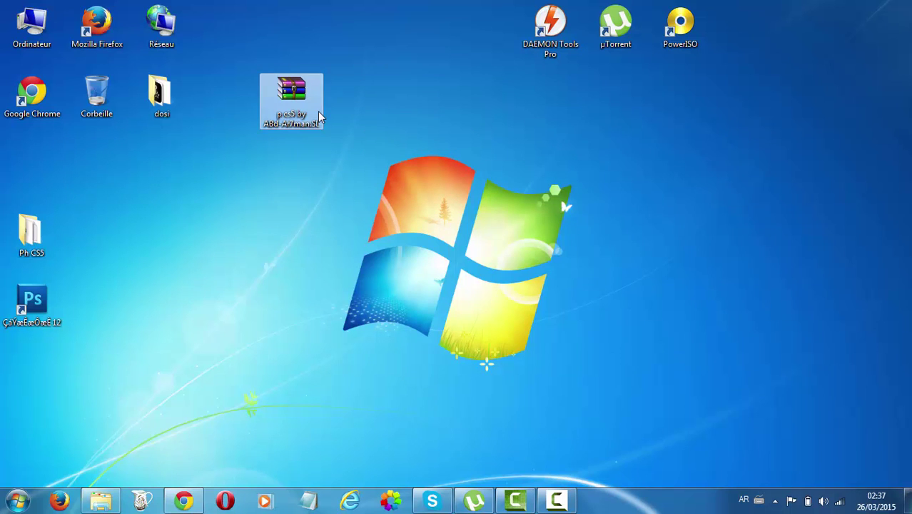
drag(214, 152, 410, 28)
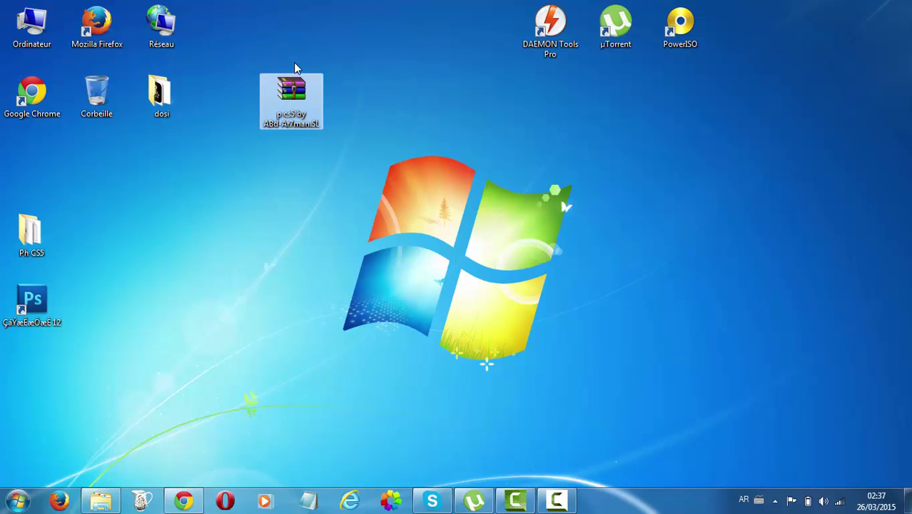
right_click(295, 103)
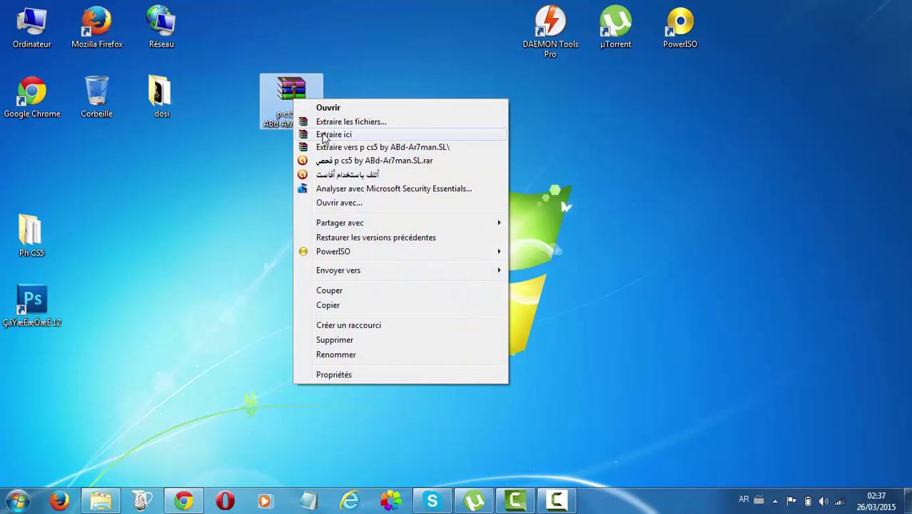
click(178, 172)
Step: Move the Ph CS5 folder below the p cs5 archive on the desktop and open it
drag(31, 232, 291, 166)
drag(264, 227, 285, 225)
right_click(284, 225)
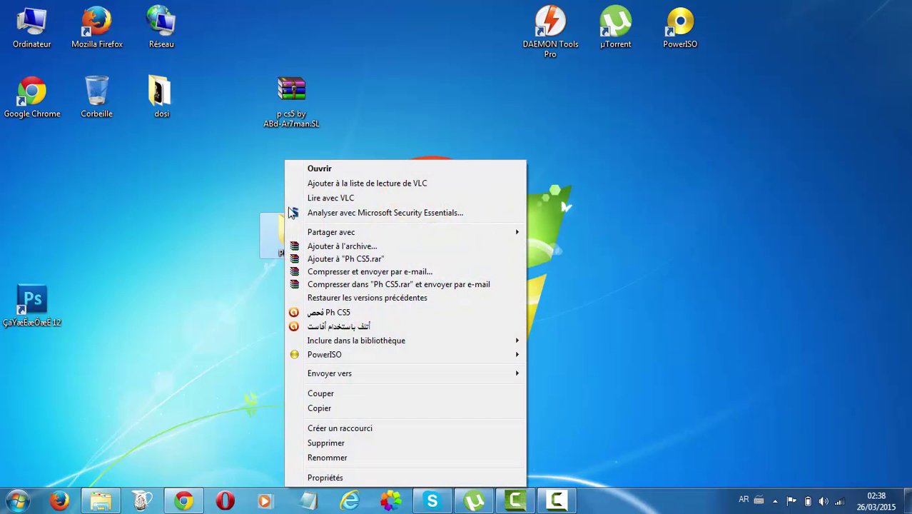
click(318, 169)
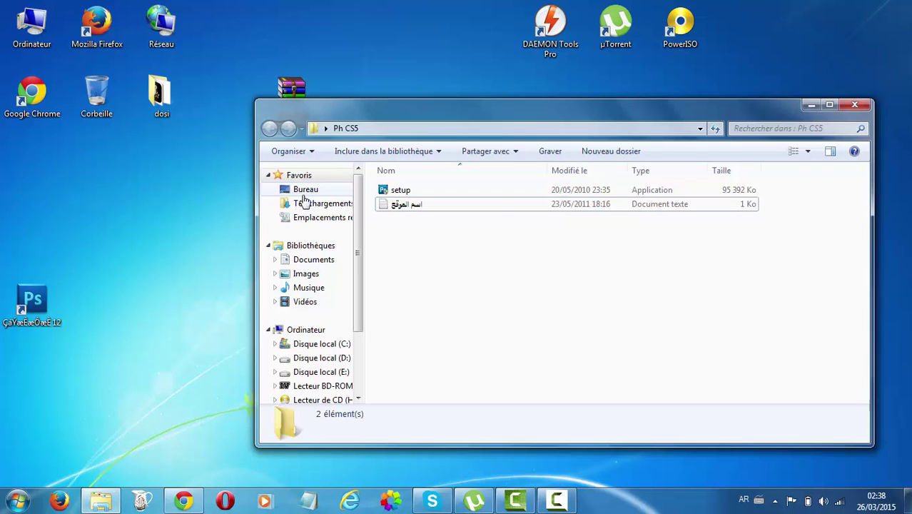
Step: Launch setup from the Ph CS5 folder and continue through the greeting message and welcome page to the password page
click(397, 193)
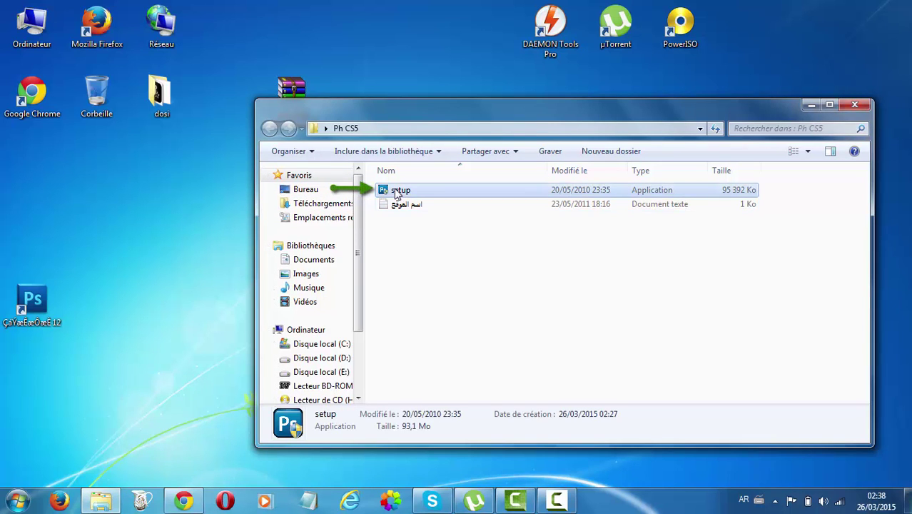
right_click(396, 193)
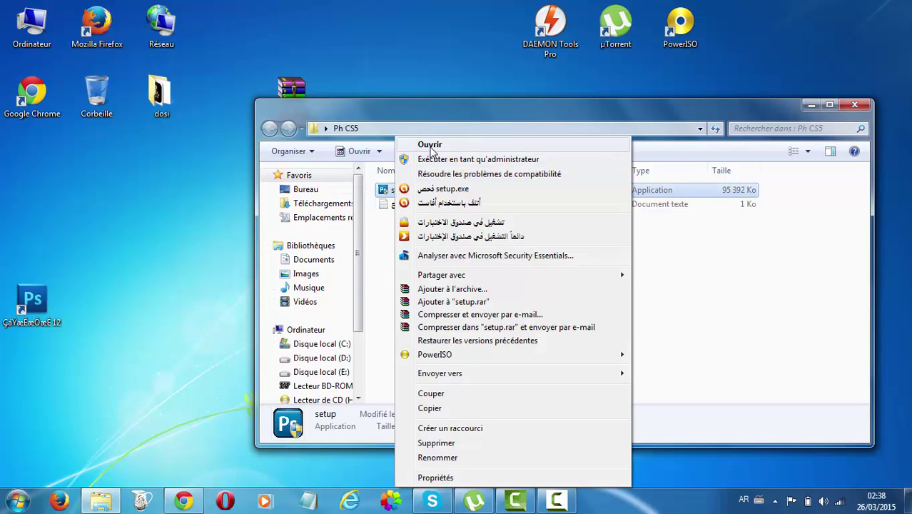
click(431, 146)
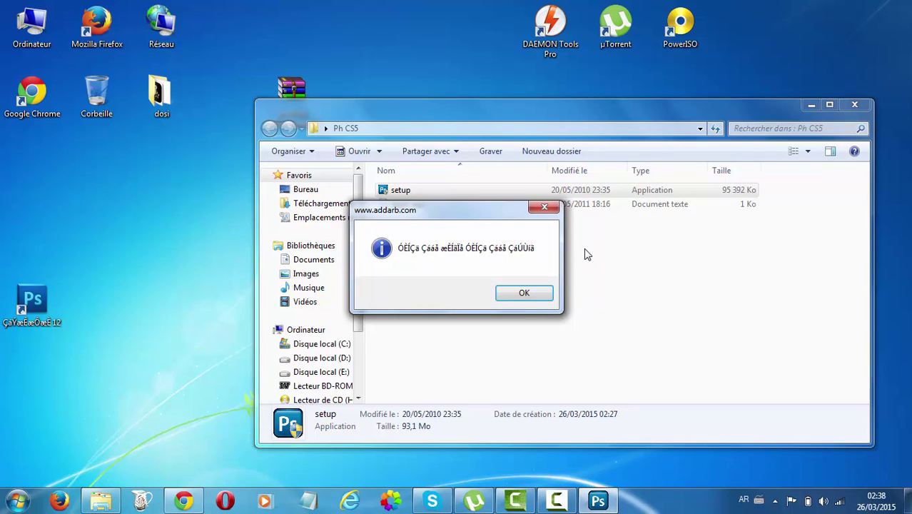
click(519, 297)
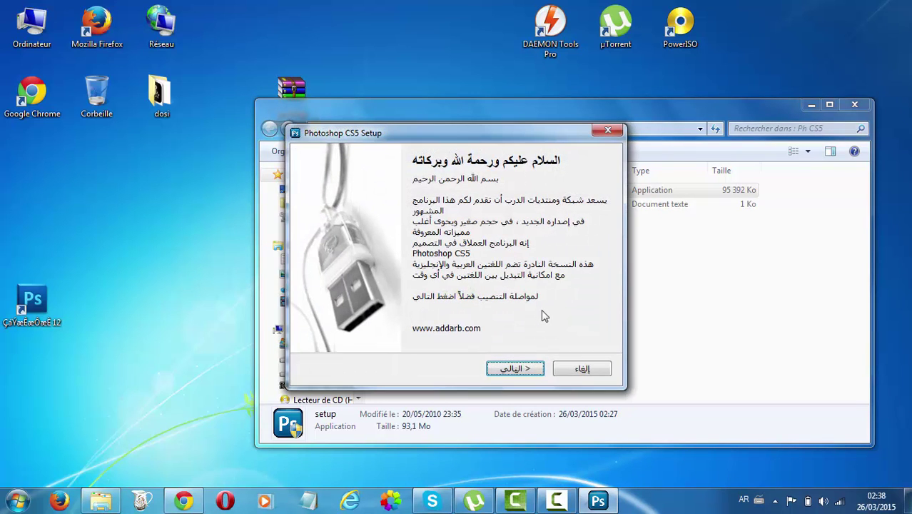
click(516, 368)
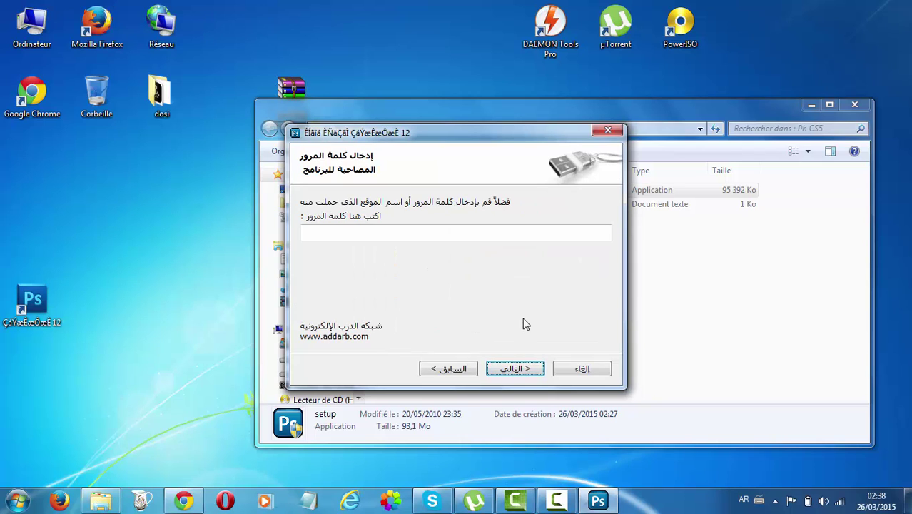
Step: Move the installer window clear of the file list and open the اسم الموقع text document
click(428, 232)
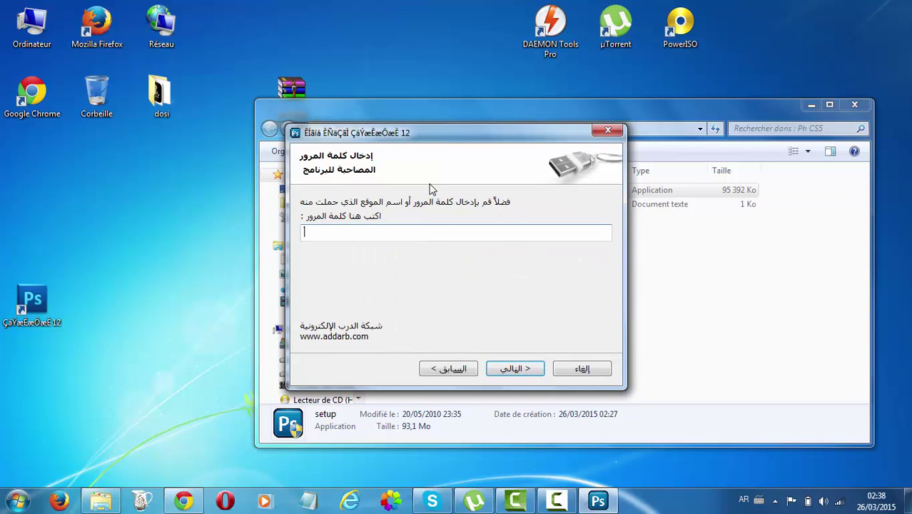
drag(441, 142, 503, 150)
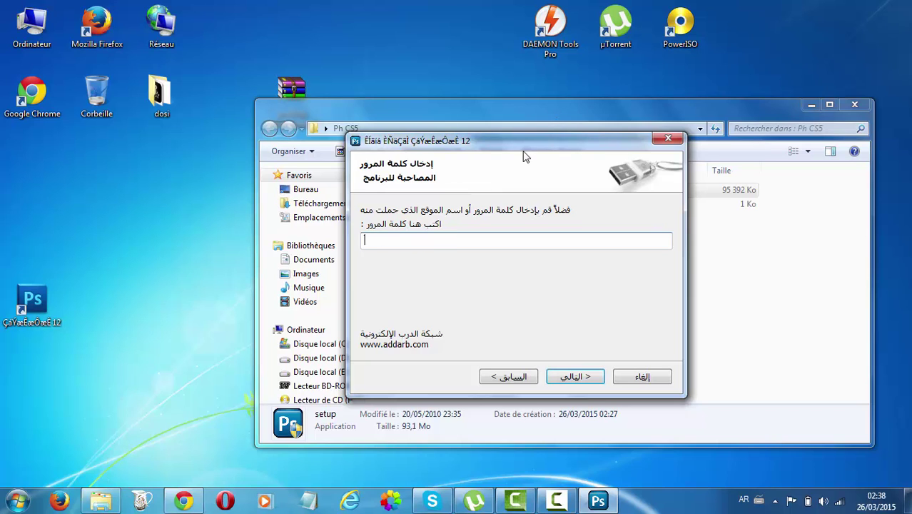
drag(525, 148, 659, 185)
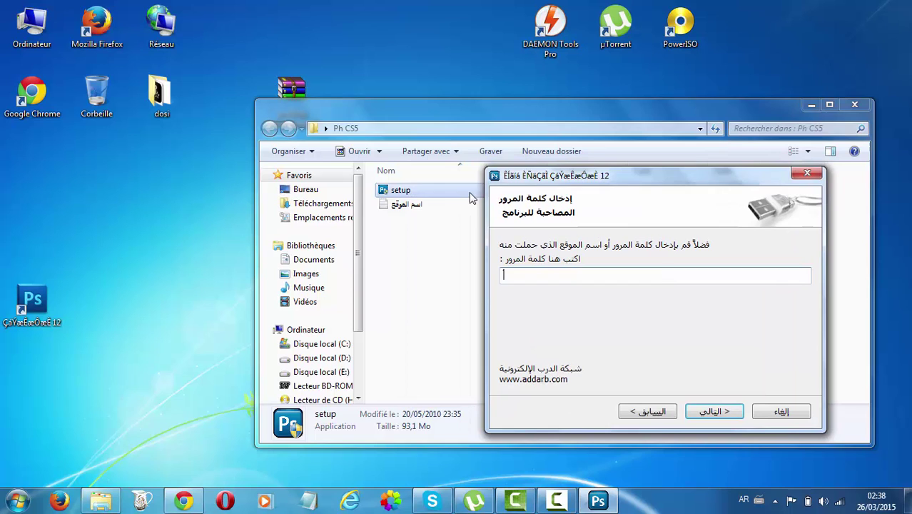
click(415, 208)
double_click(415, 207)
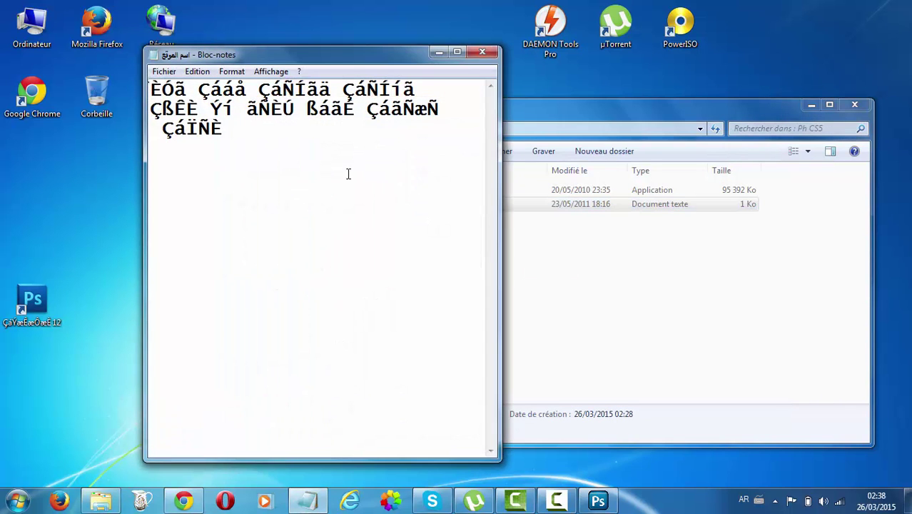
Step: Copy the installer password from the last line of the text document and minimize Notepad
drag(224, 129, 162, 129)
drag(219, 128, 164, 129)
right_click(182, 129)
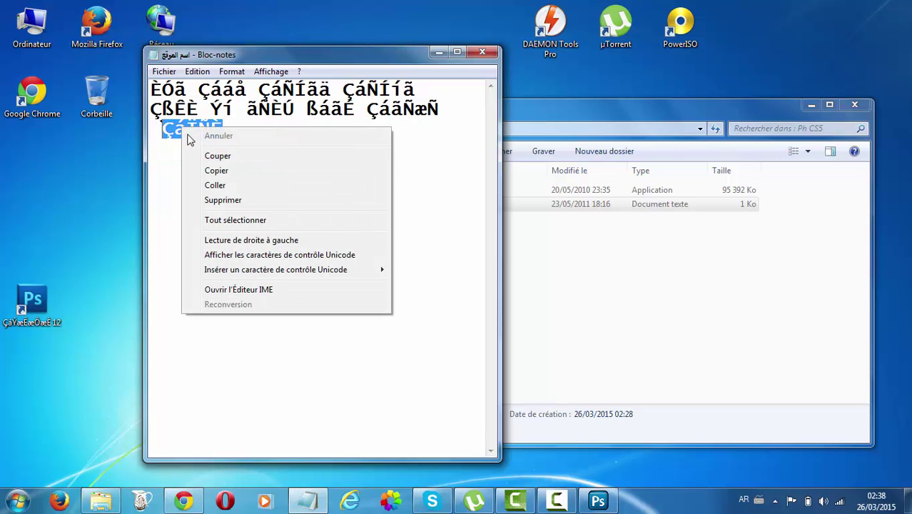
click(213, 174)
click(438, 52)
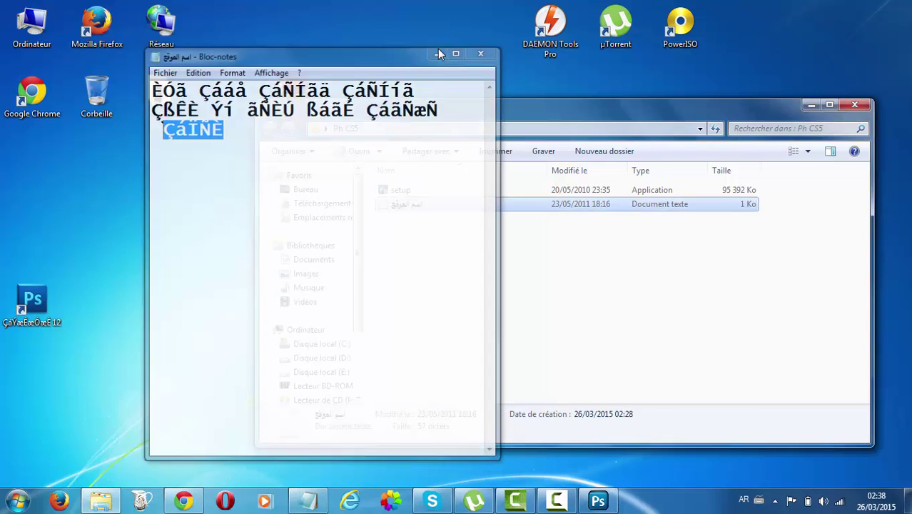
Step: Return to the Photoshop installer, paste the copied password into the password field and start the installation
click(600, 501)
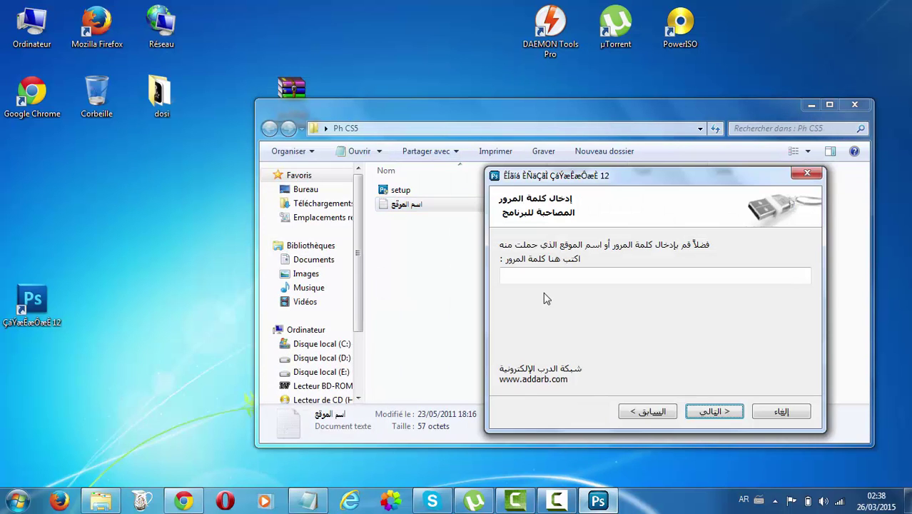
click(548, 273)
right_click(548, 273)
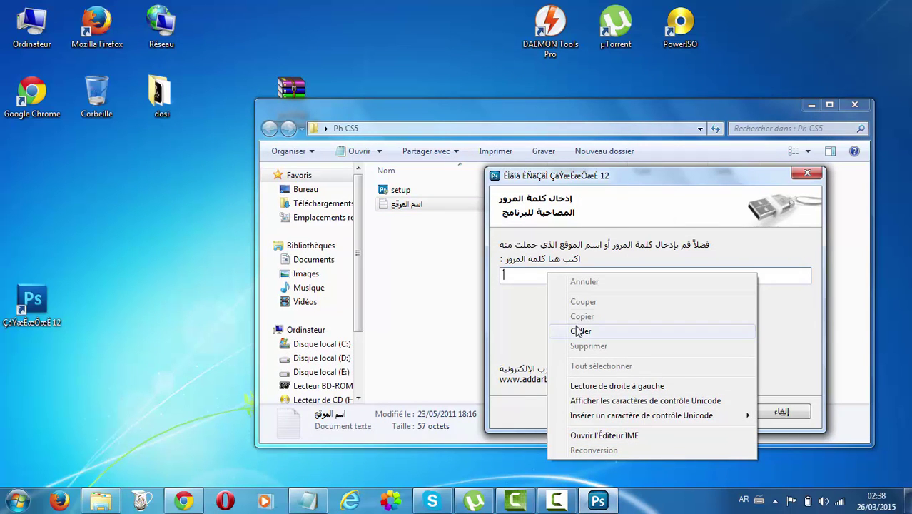
click(578, 330)
click(713, 412)
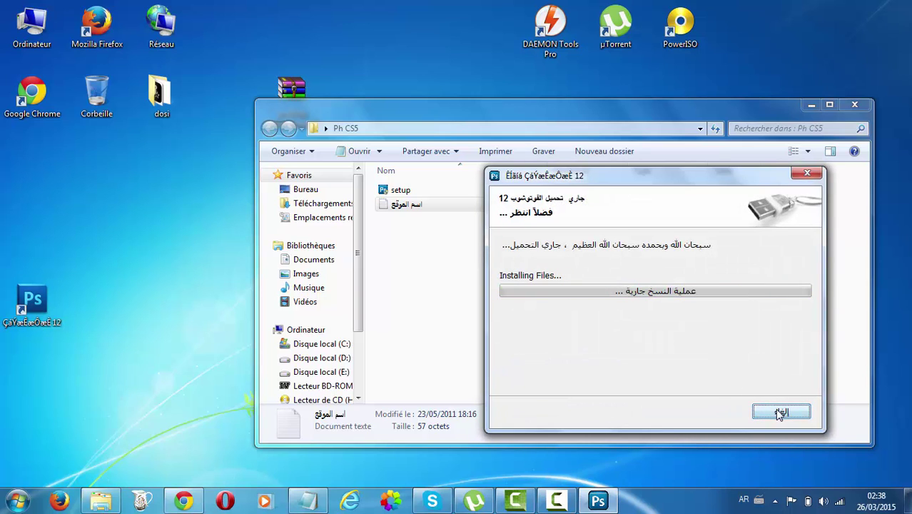
Step: Abort the running Photoshop installation and close the Ph CS5 folder window
click(781, 413)
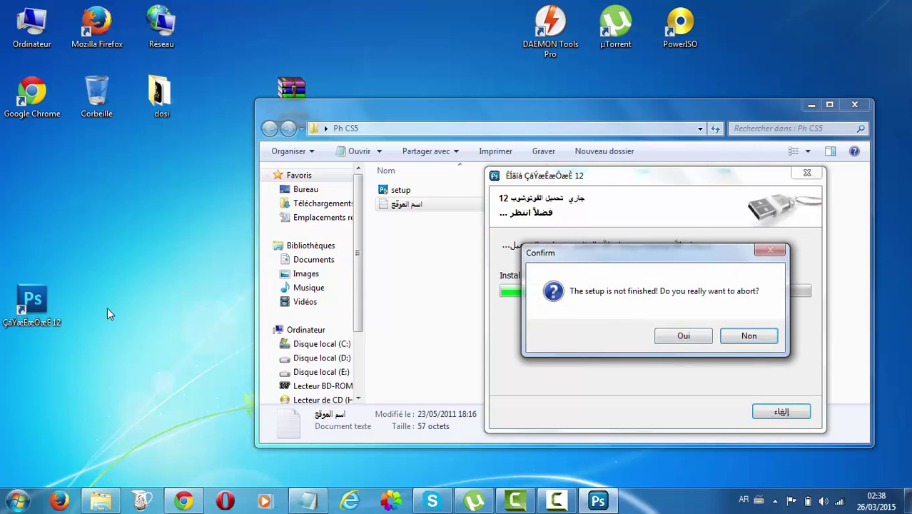
click(684, 336)
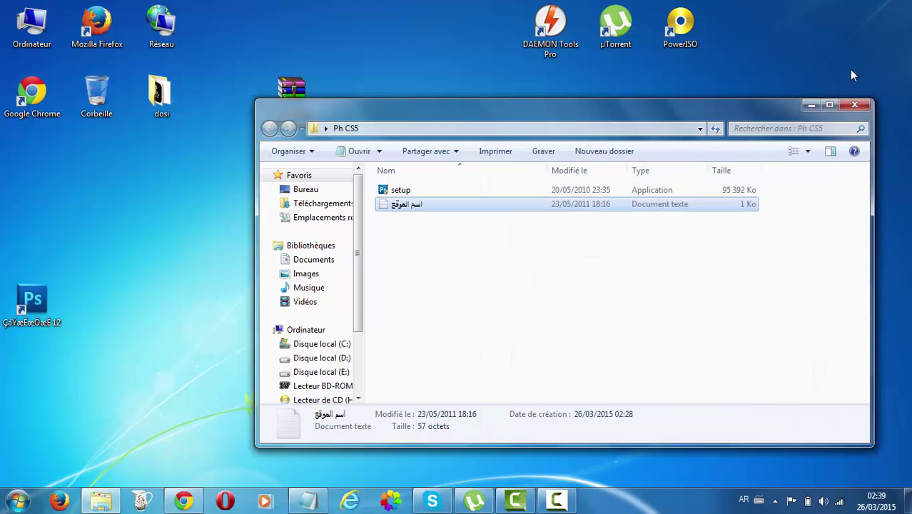
click(854, 104)
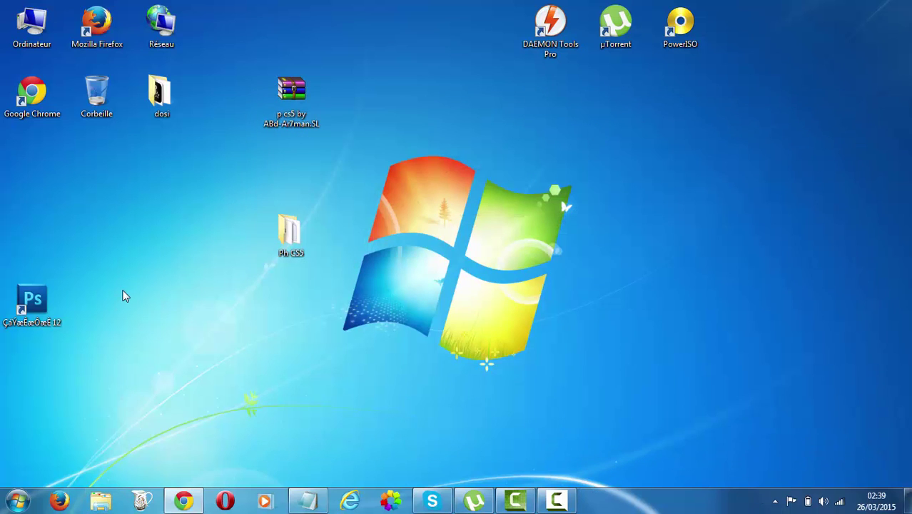
Step: Move the Photoshop shortcut below the DAEMON Tools Pro icon, launch Photoshop from it, and close the program
drag(27, 302, 575, 162)
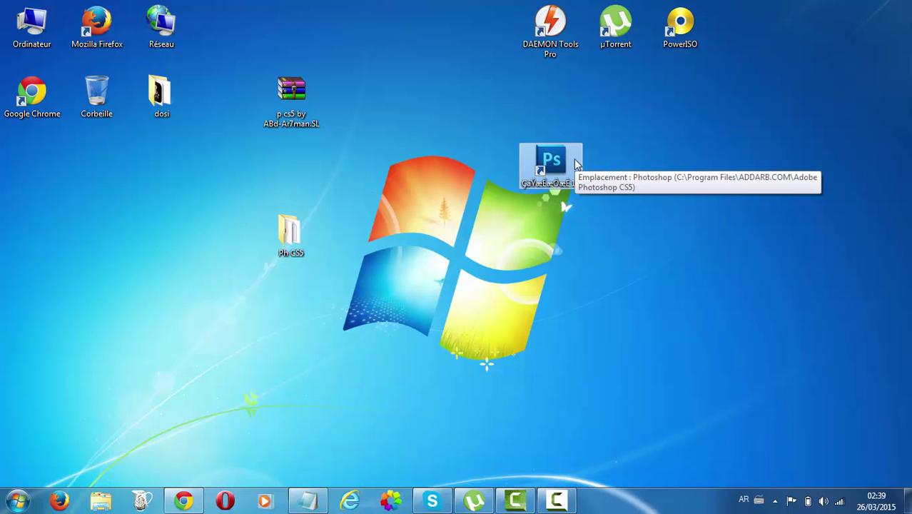
right_click(575, 163)
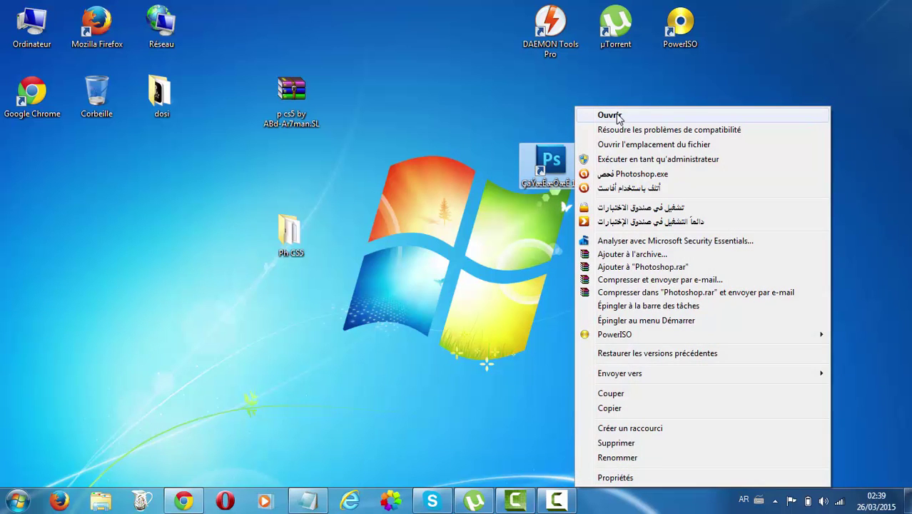
click(611, 115)
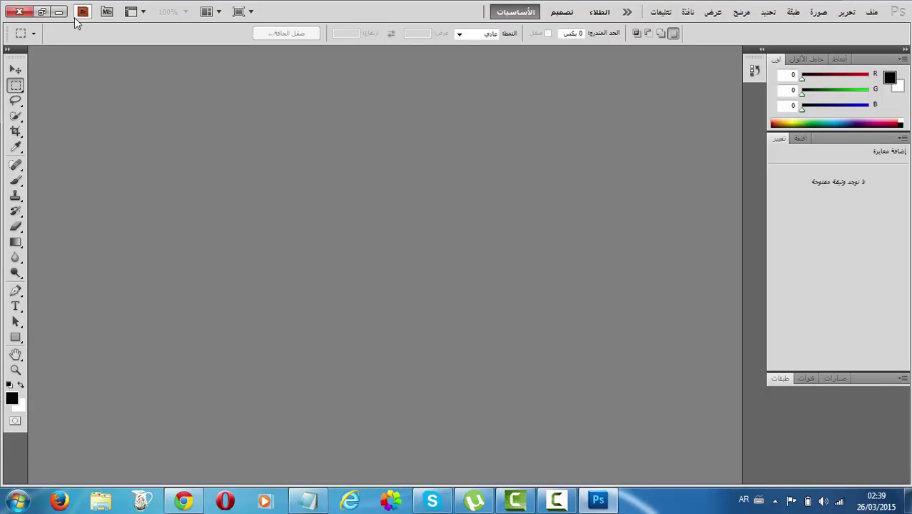
click(20, 13)
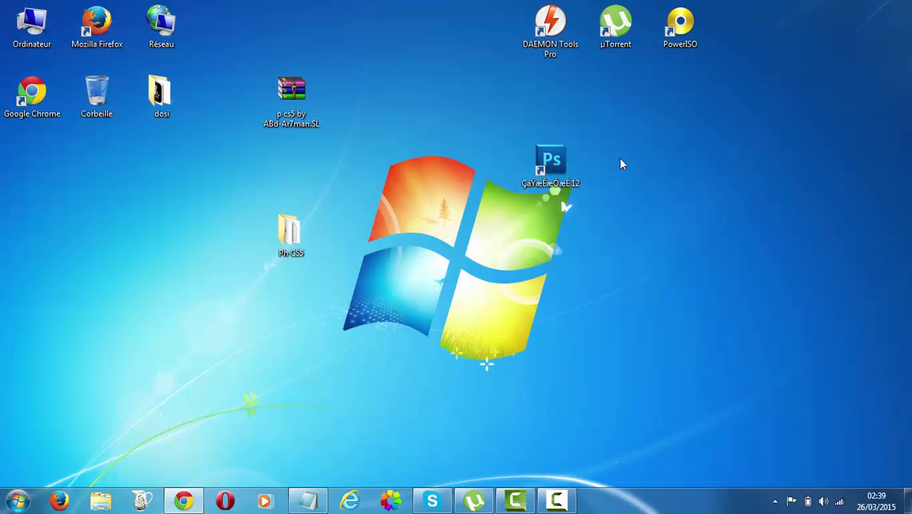
Step: Launch Photoshop from its desktop shortcut
right_click(541, 168)
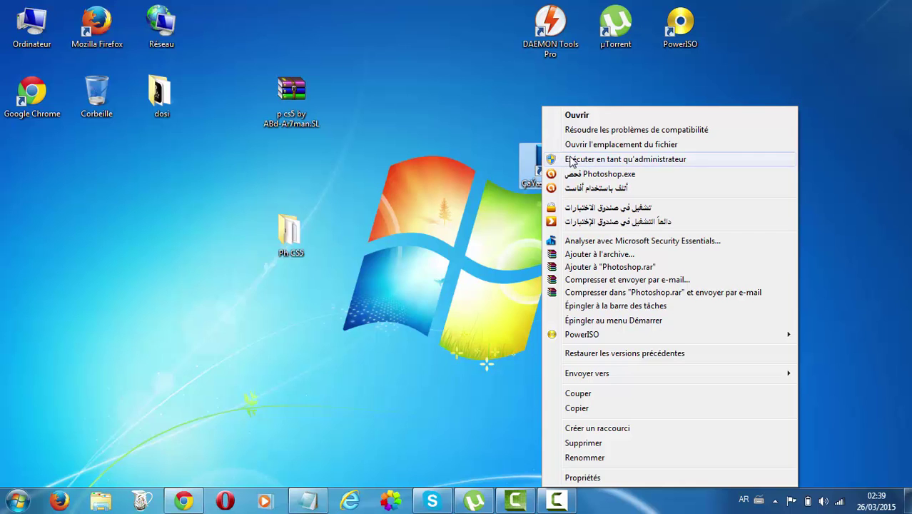
click(571, 160)
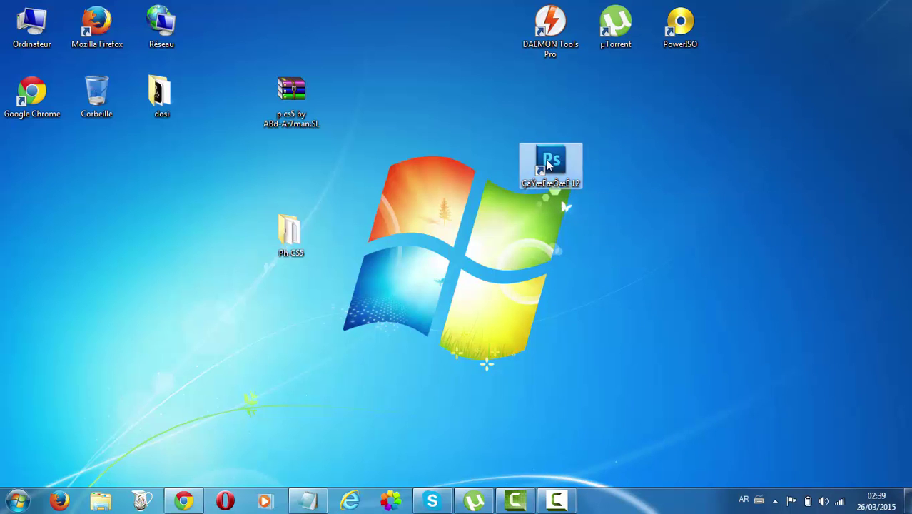
right_click(556, 168)
click(570, 115)
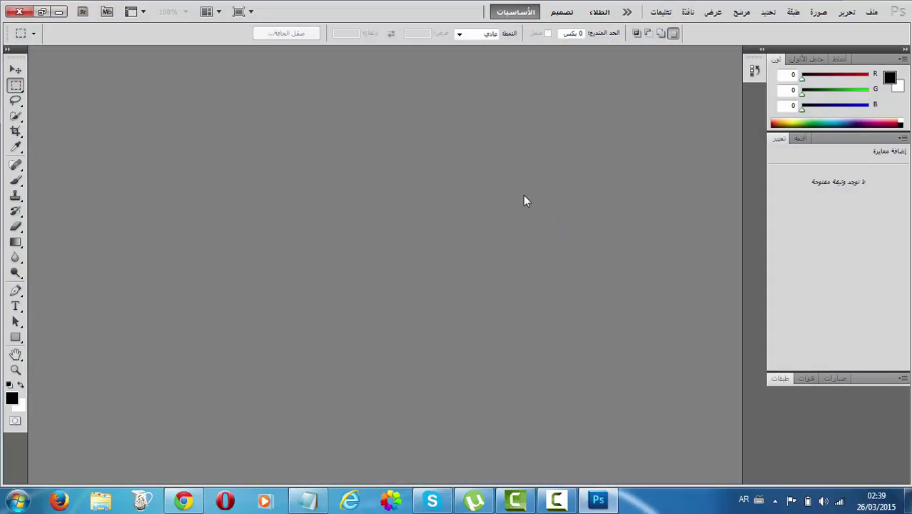
Step: Bring up the new document settings in Photoshop and dismiss them without creating a document
click(872, 12)
click(874, 13)
click(873, 12)
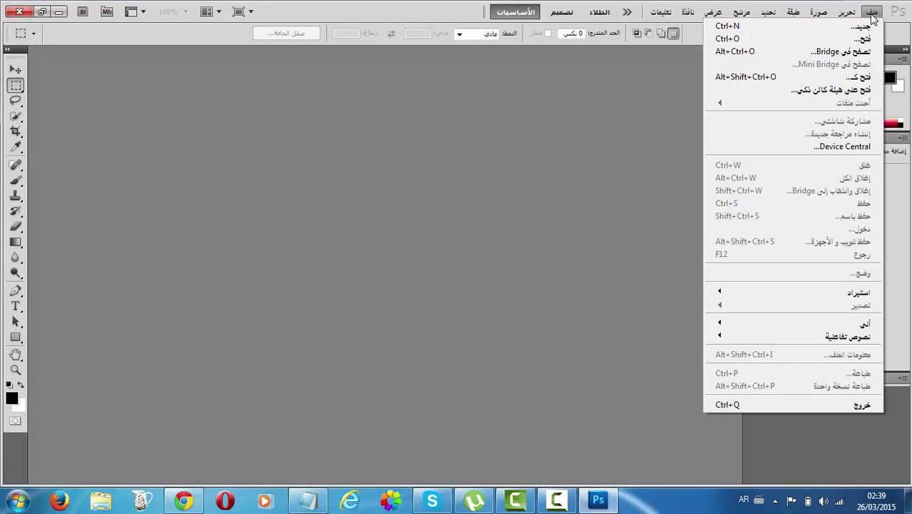
click(848, 28)
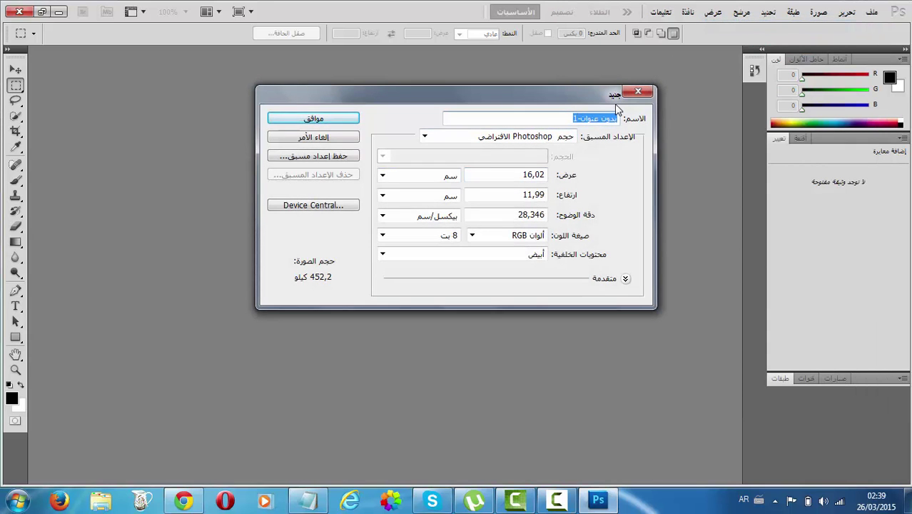
click(637, 93)
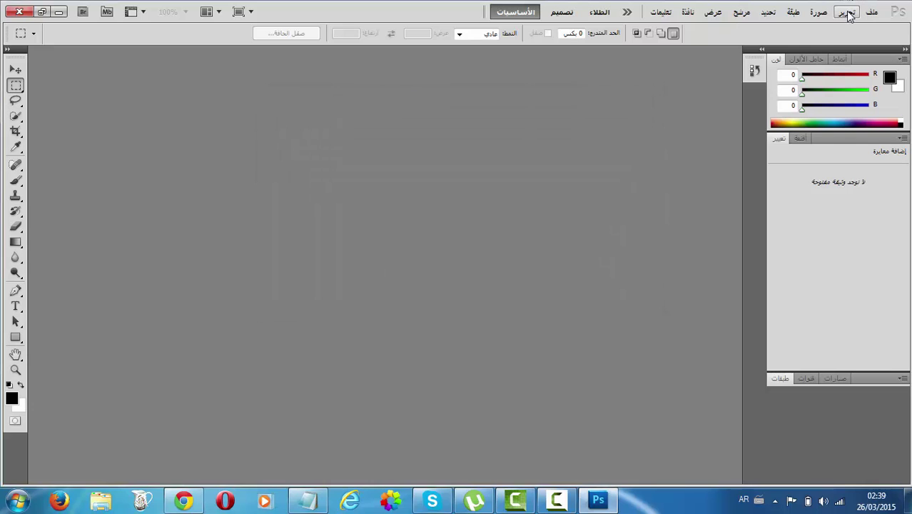
Step: Look over the Photoshop command lists from editing through help, and close the program
click(848, 16)
click(843, 15)
click(818, 12)
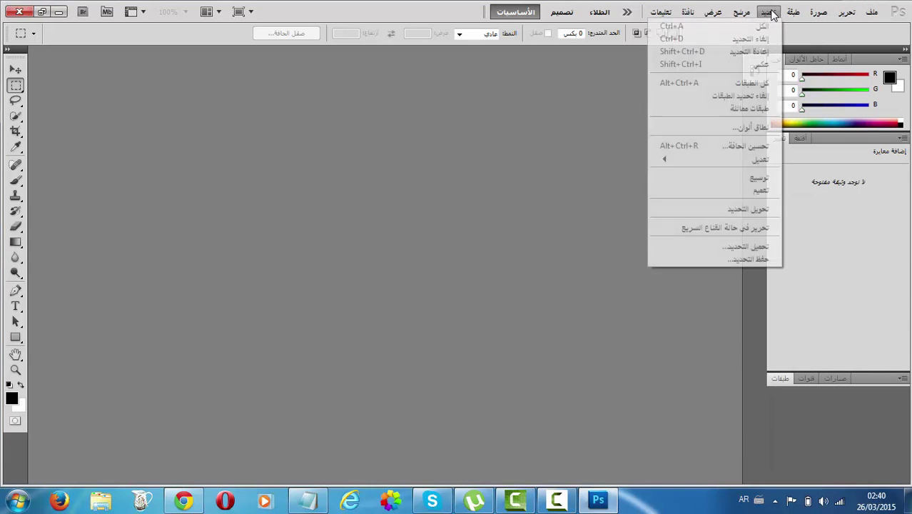
mouse_move(671, 14)
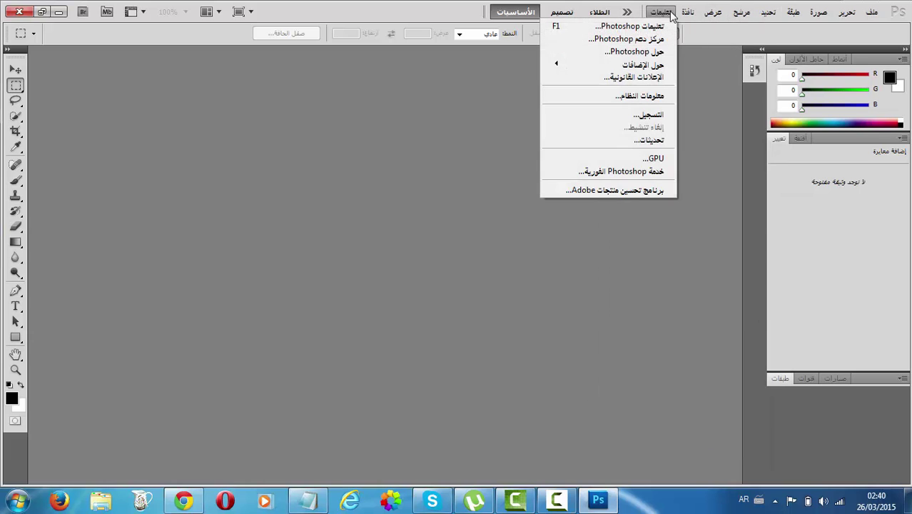
click(500, 72)
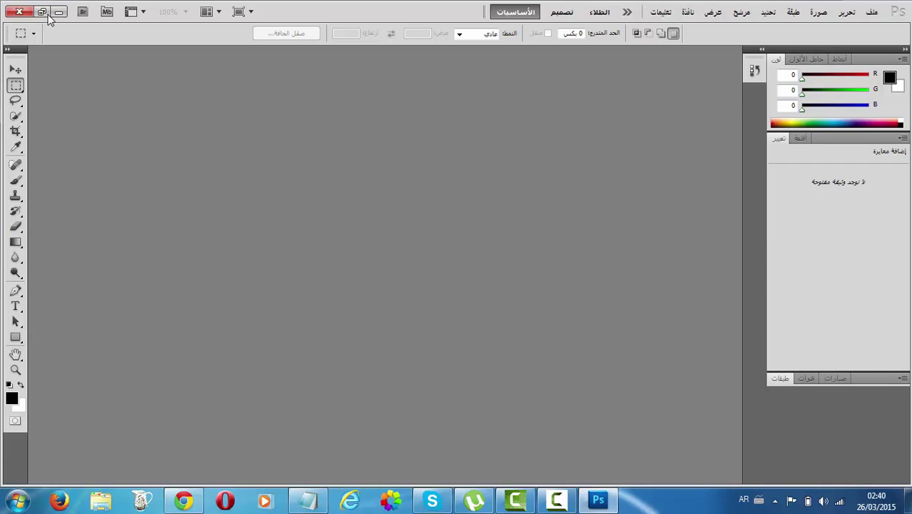
click(20, 12)
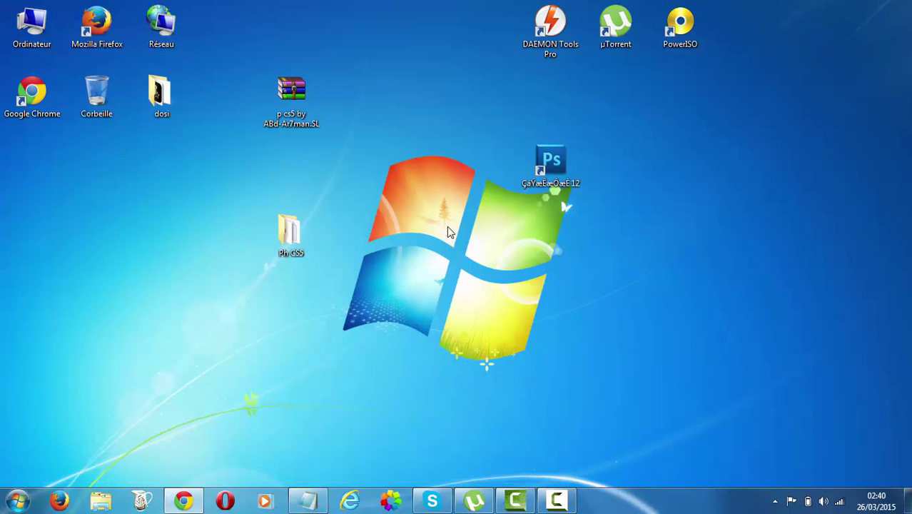
Step: Drop the Ph CS5 folder onto the RAR archive and cancel the archive update
drag(303, 252, 301, 132)
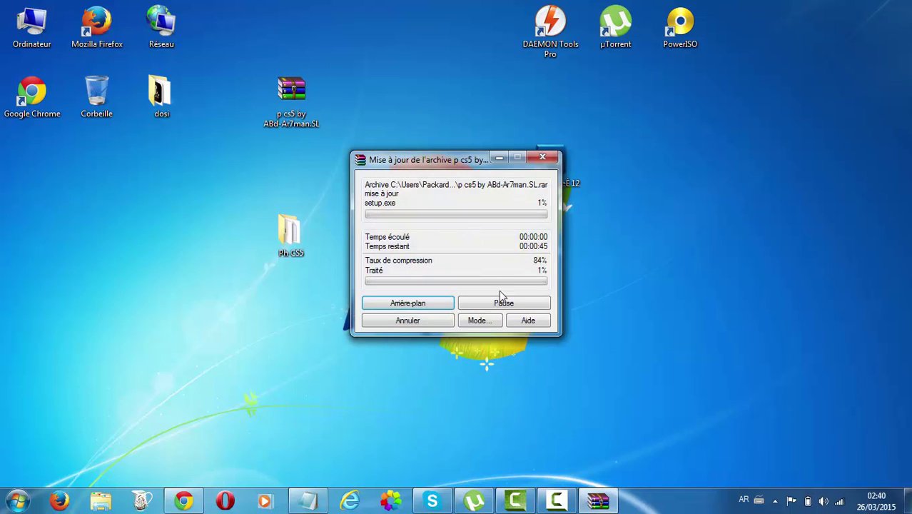
click(435, 319)
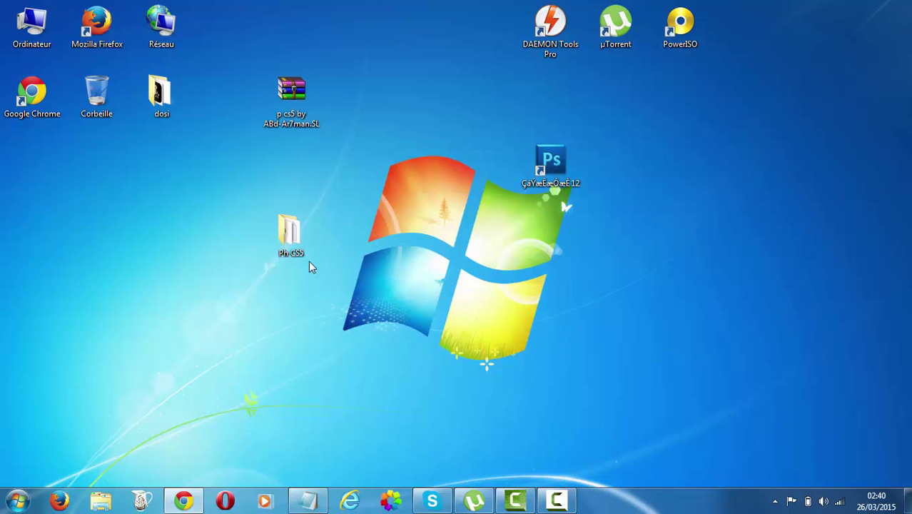
Step: Send the RAR archive and the Ph CS5 folder to the Recycle Bin, retrying the folder before cancelling its deletion
drag(325, 276, 81, 106)
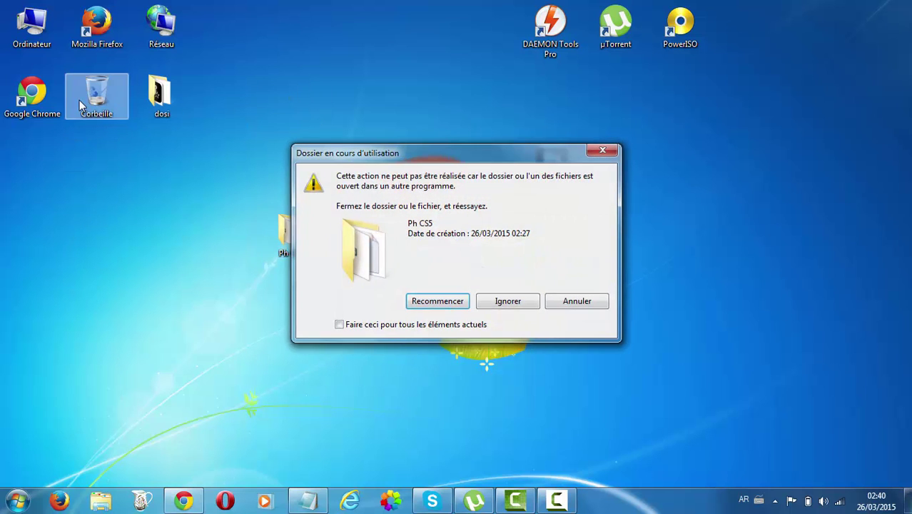
click(443, 306)
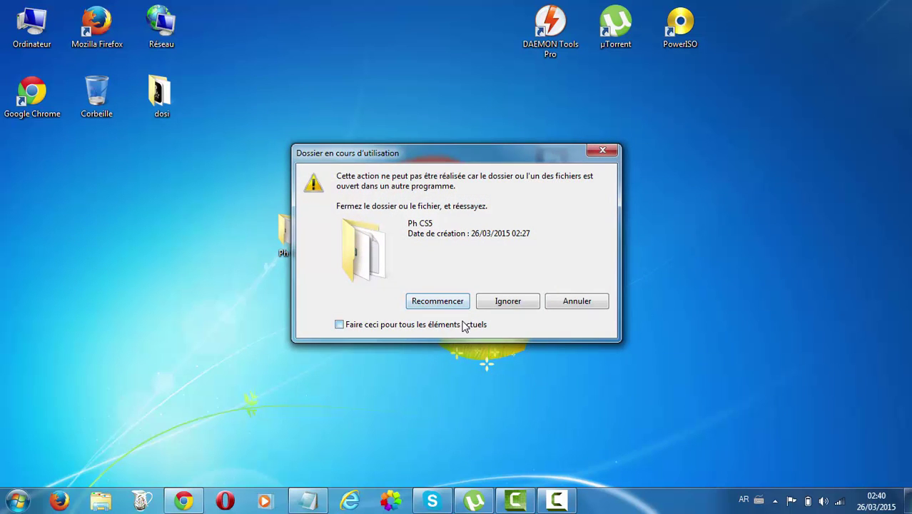
click(464, 322)
click(444, 301)
click(569, 305)
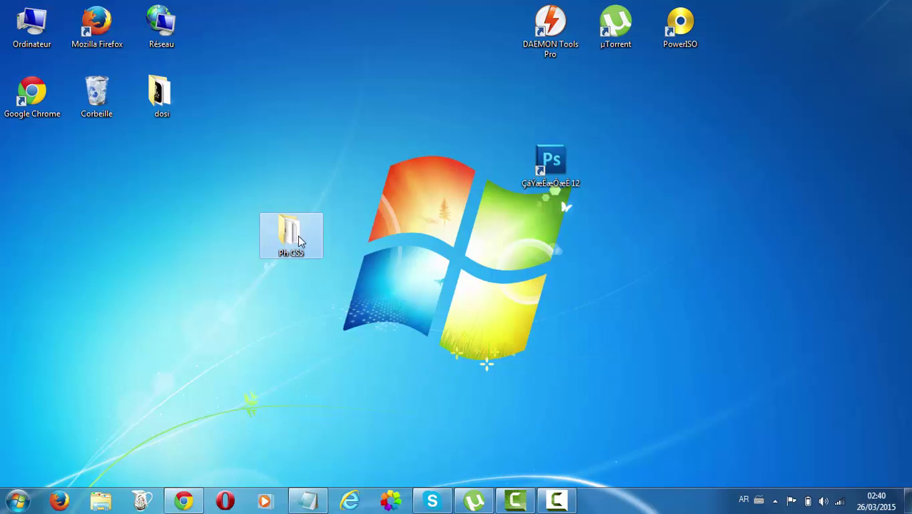
Step: Try again to send the Ph CS5 folder alone to the Recycle Bin
drag(298, 236, 98, 92)
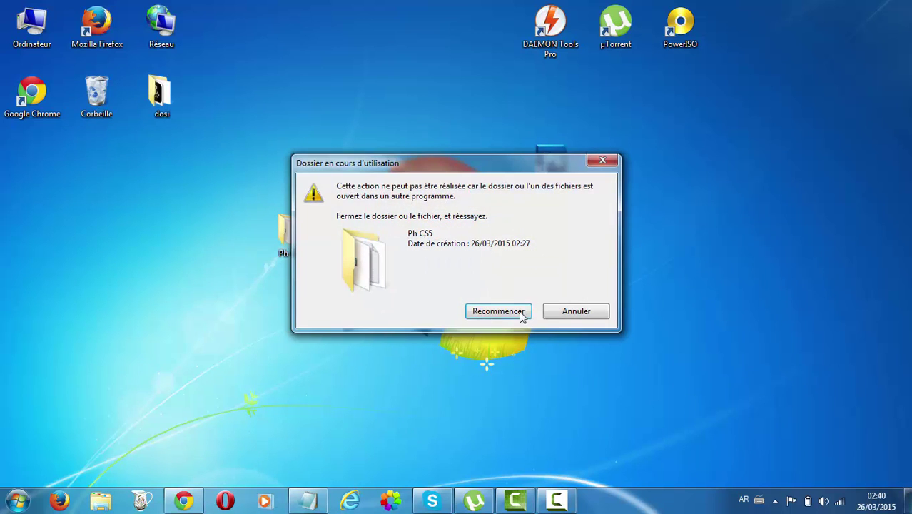